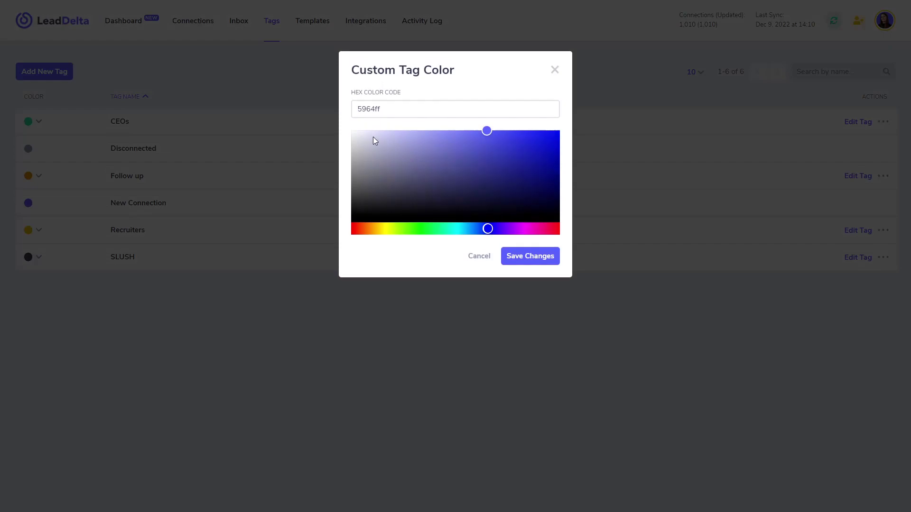
Step: Discard the custom tag colour and the unsaved new tag "founder"
{"action": "left_click", "coordinate": [554, 71]}
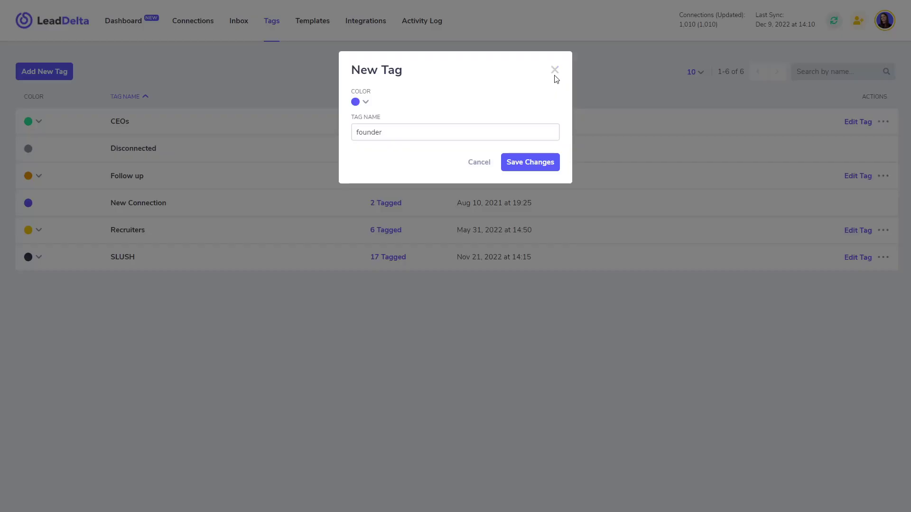
{"action": "left_click", "coordinate": [554, 72]}
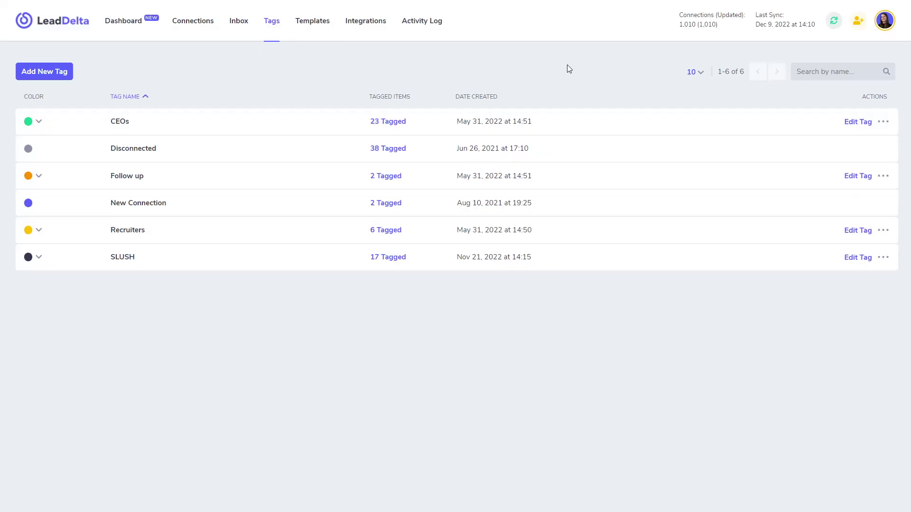
Step: Look at the extra actions for the CEOs tag and the available rows-per-page options without changing anything
{"action": "left_click", "coordinate": [883, 122]}
{"action": "left_click", "coordinate": [791, 105]}
{"action": "left_click", "coordinate": [698, 78]}
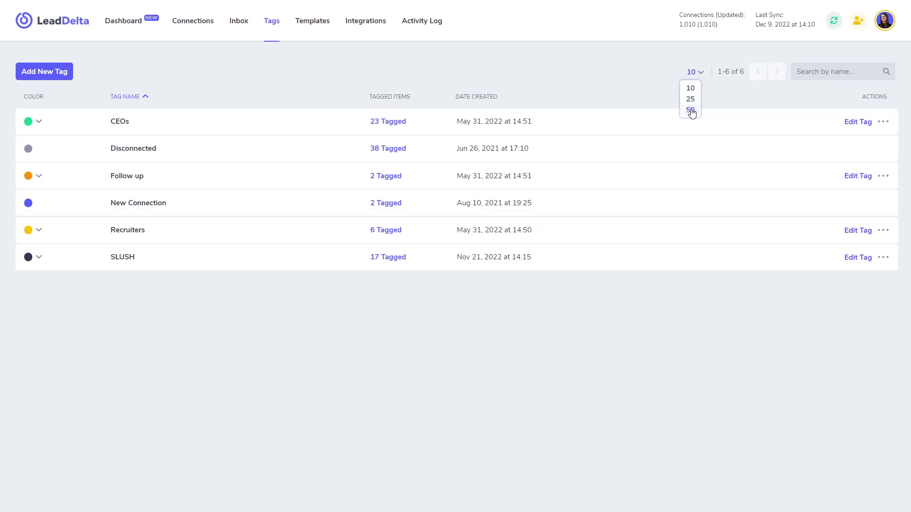
{"action": "left_click", "coordinate": [649, 91]}
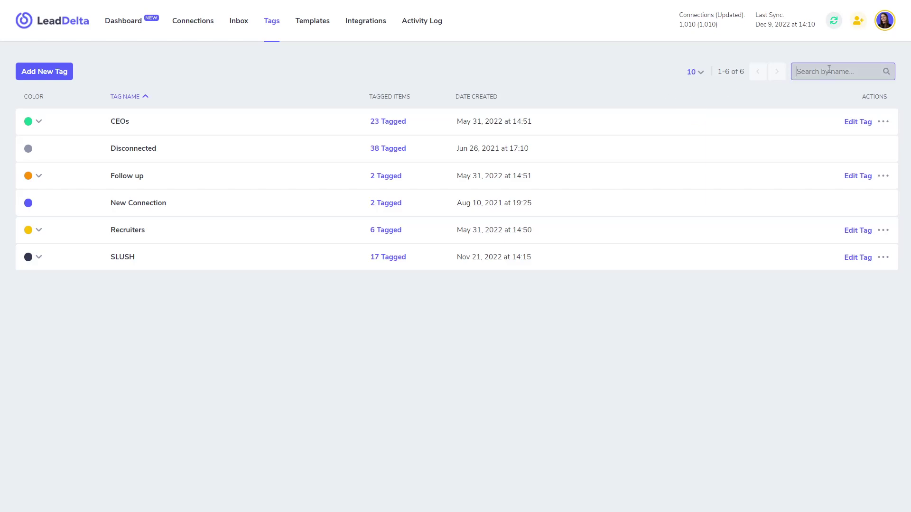
Step: Sort the tag list by date created and by tagged items, then return it to sorting by tag name
{"action": "left_click", "coordinate": [459, 99]}
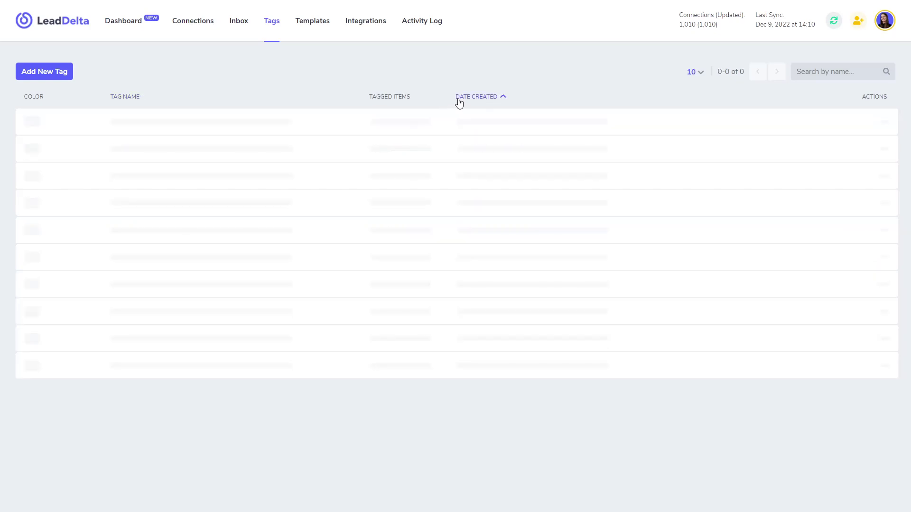
{"action": "left_click", "coordinate": [389, 100]}
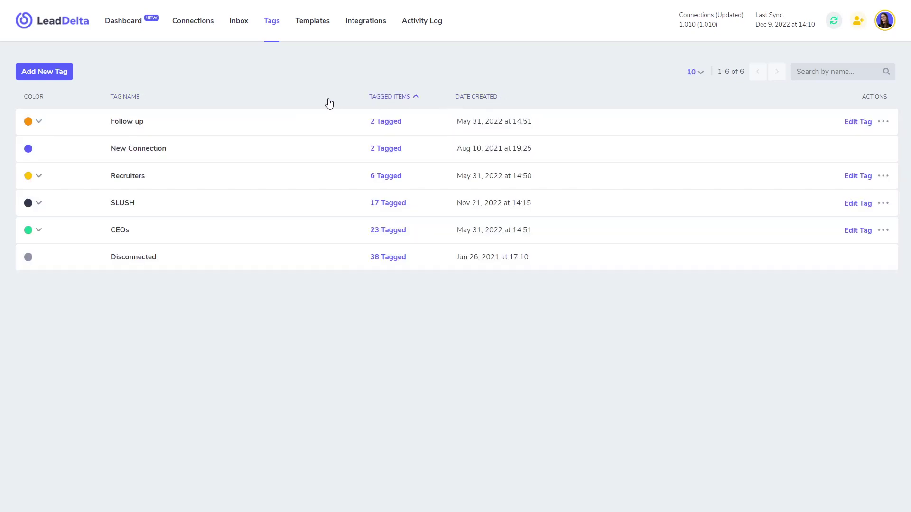
{"action": "left_click", "coordinate": [132, 103]}
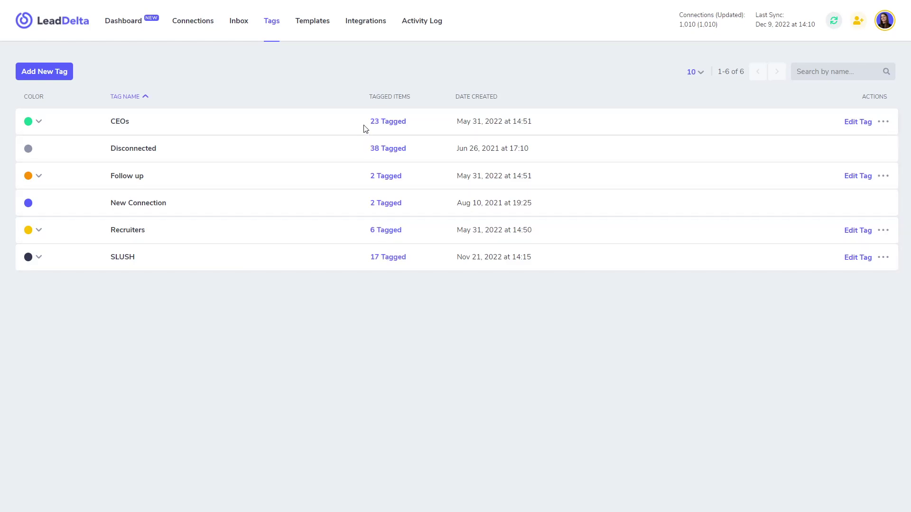
Step: Show the connections tagged CEOs, then return to the tag list
{"action": "left_click", "coordinate": [377, 122]}
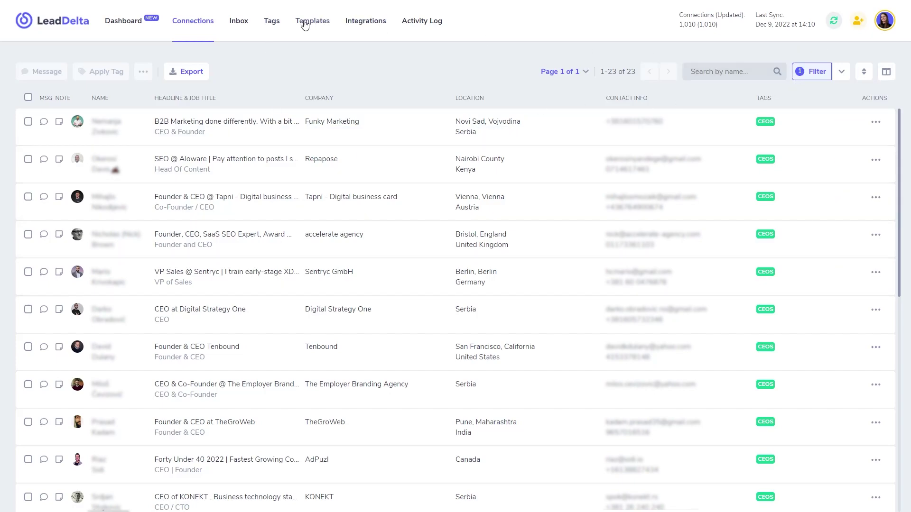
{"action": "left_click", "coordinate": [273, 27]}
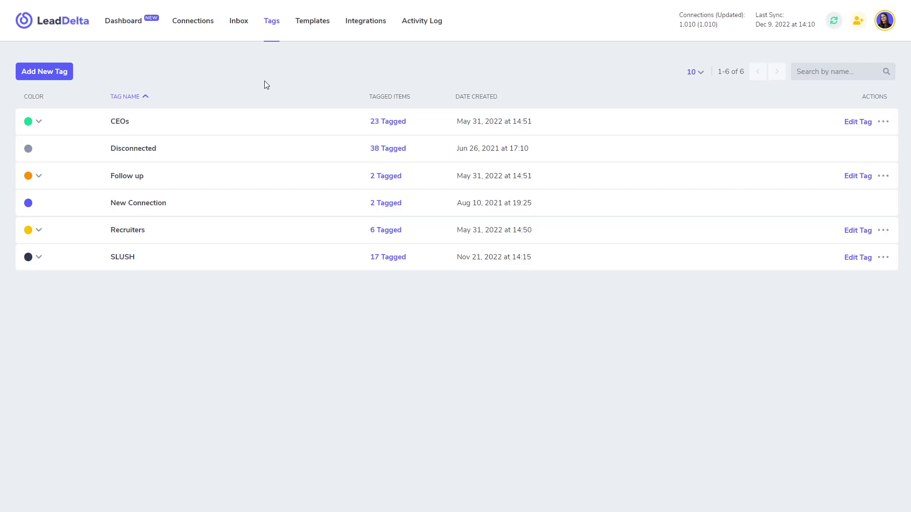
Step: In the connections list, look at the tags that can be applied to the first connection and cancel without applying one
{"action": "left_click", "coordinate": [194, 32]}
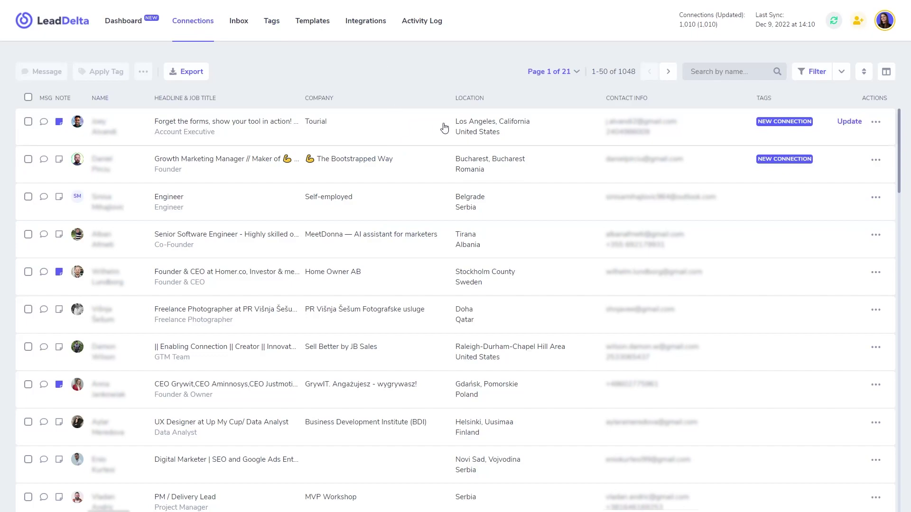
{"action": "left_click", "coordinate": [875, 125]}
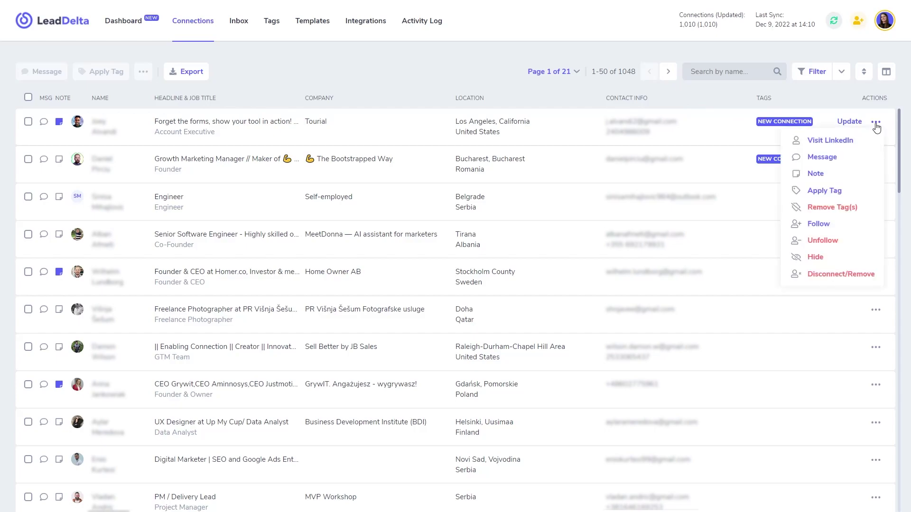
{"action": "left_click", "coordinate": [835, 190]}
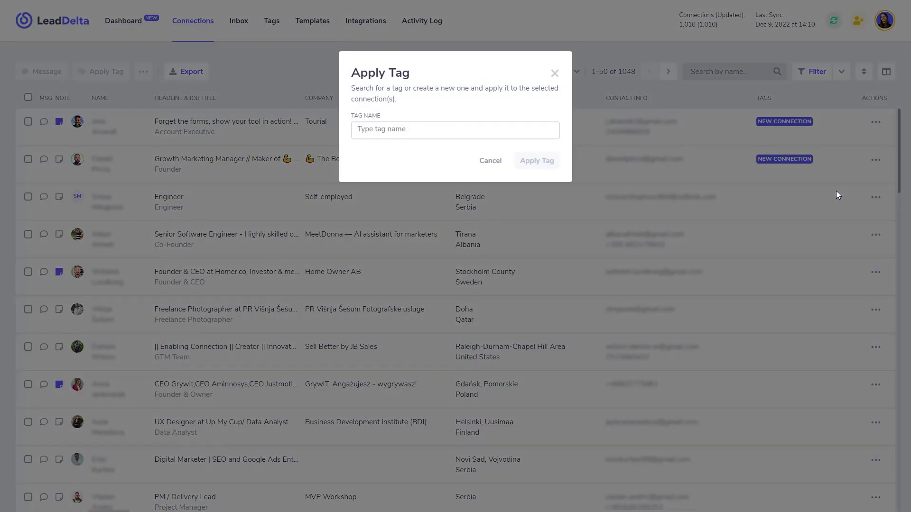
{"action": "left_click", "coordinate": [484, 129]}
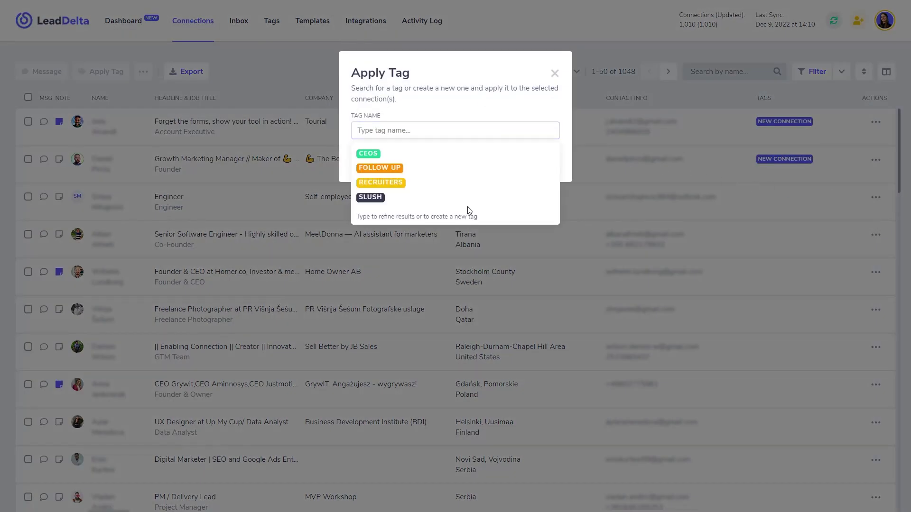
{"action": "left_click", "coordinate": [554, 73]}
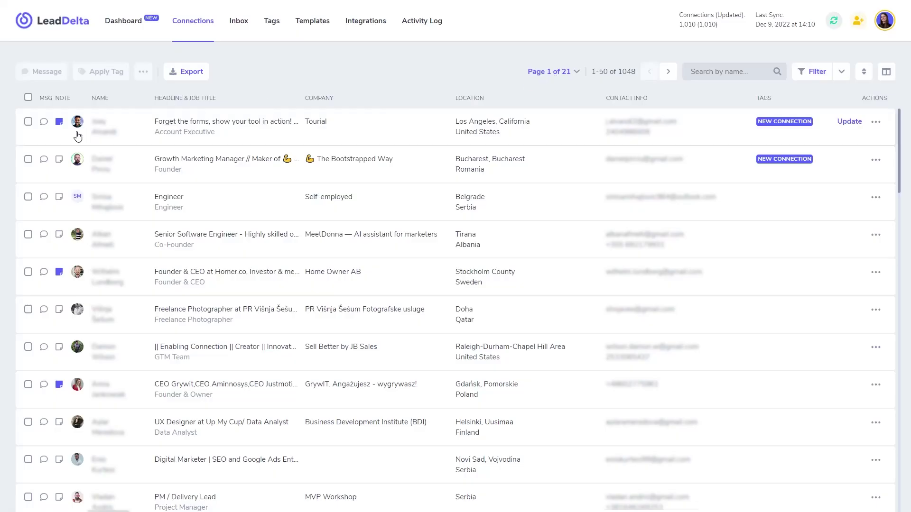
Step: Apply the Follow up tag to the first two connections in the list
{"action": "left_click", "coordinate": [28, 122]}
{"action": "left_click", "coordinate": [28, 160]}
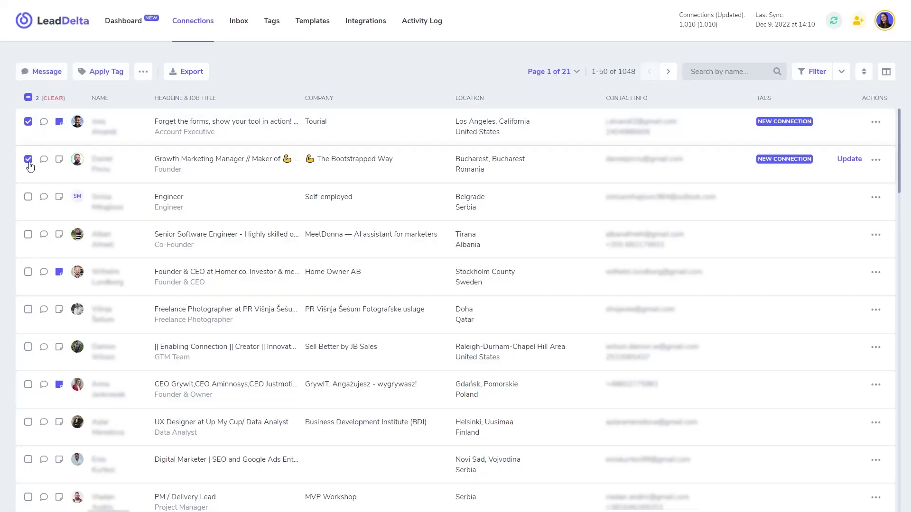
{"action": "left_click", "coordinate": [113, 79]}
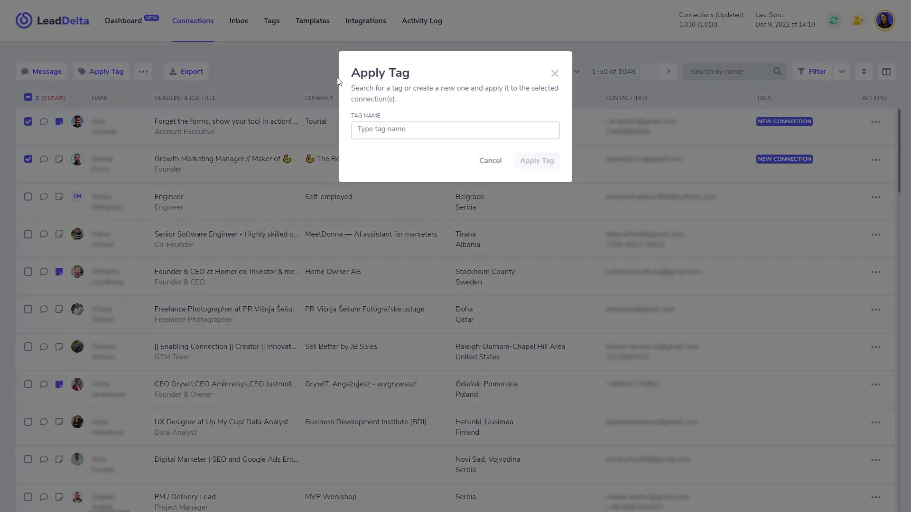
{"action": "left_click", "coordinate": [398, 129]}
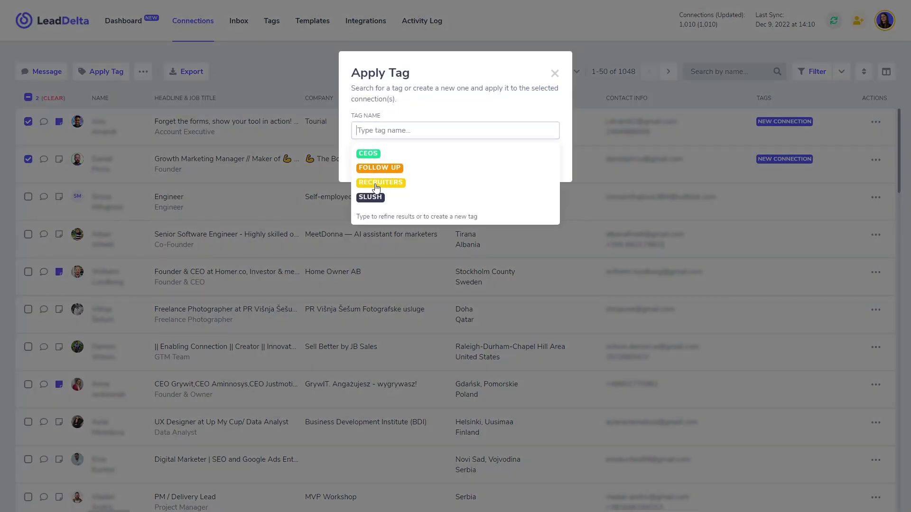
{"action": "left_click", "coordinate": [463, 113]}
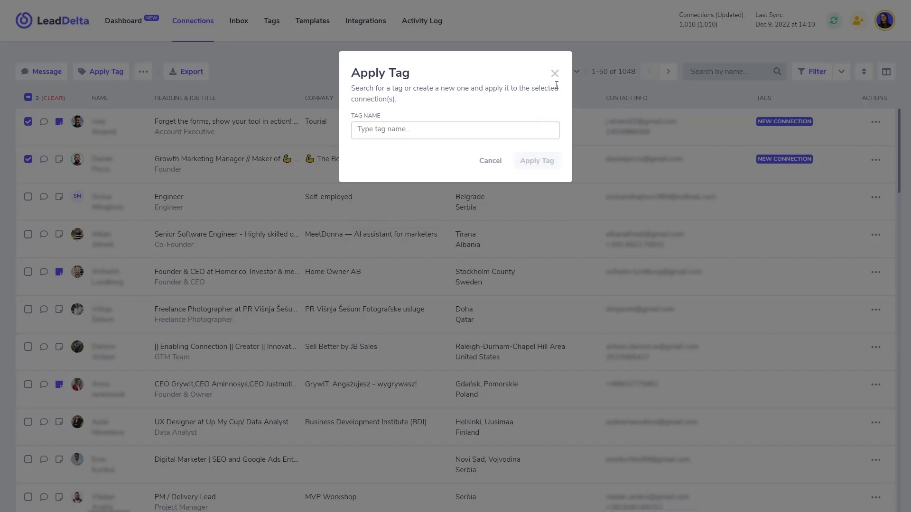
{"action": "left_click", "coordinate": [467, 130]}
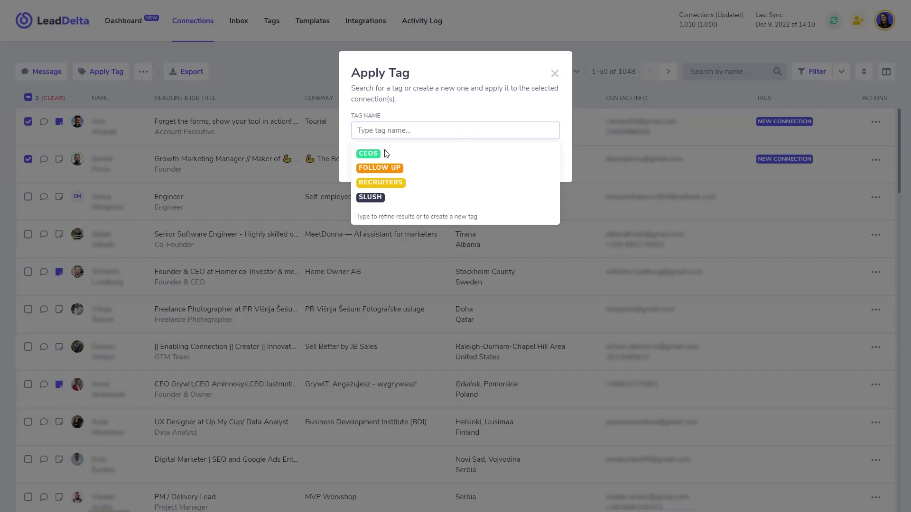
{"action": "left_click", "coordinate": [365, 169]}
{"action": "left_click", "coordinate": [539, 161]}
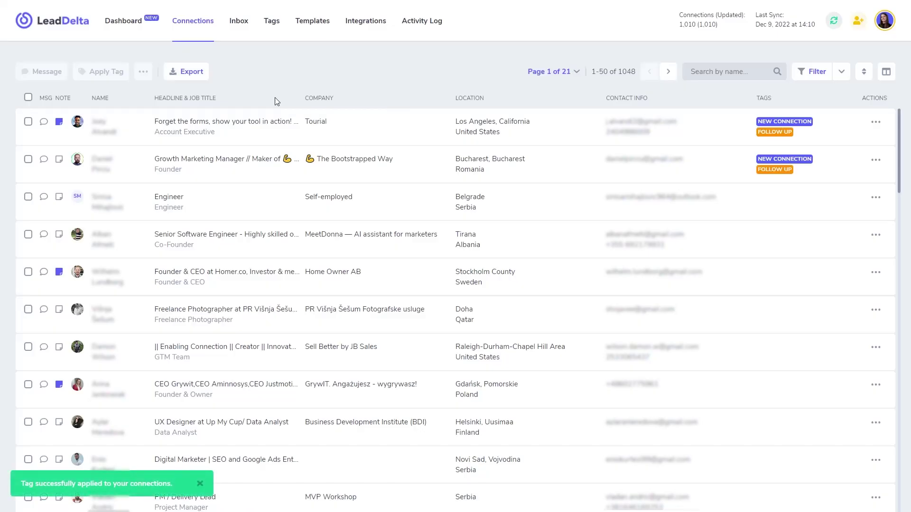
Step: Remove the Follow up tag from the first two connections in bulk
{"action": "left_click", "coordinate": [28, 121]}
{"action": "left_click", "coordinate": [28, 159]}
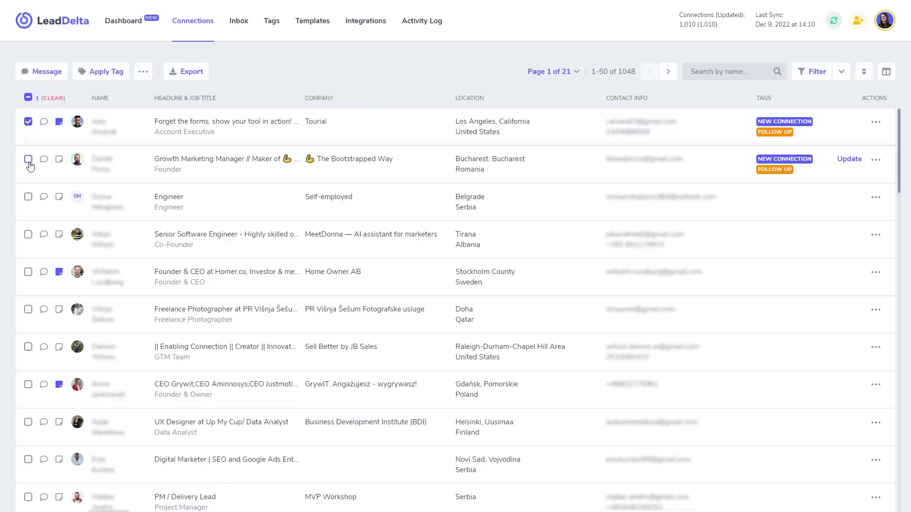
{"action": "left_click", "coordinate": [142, 71]}
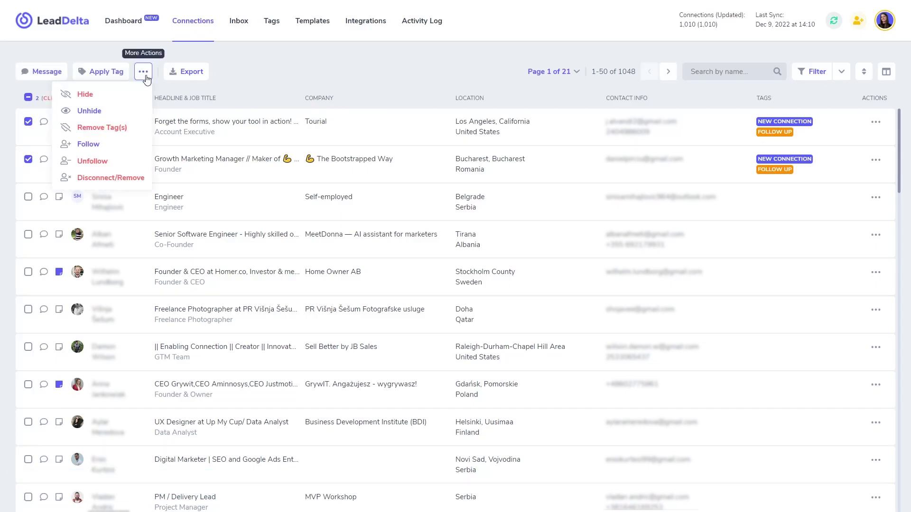
{"action": "left_click", "coordinate": [107, 130]}
{"action": "left_click", "coordinate": [403, 121]}
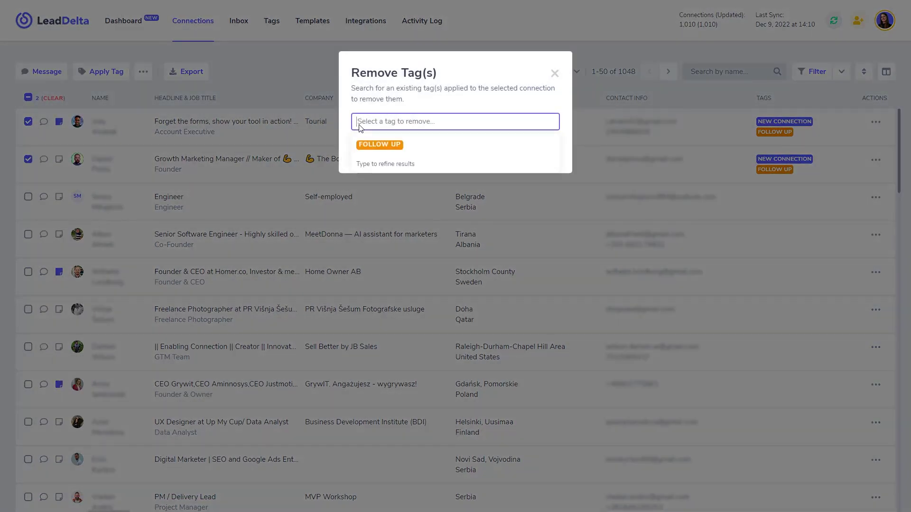
{"action": "left_click", "coordinate": [377, 141]}
{"action": "left_click", "coordinate": [536, 154]}
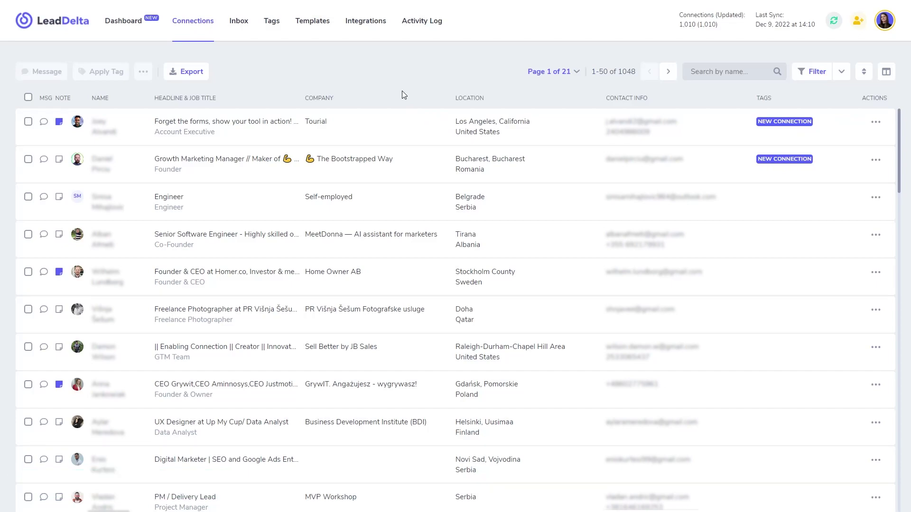
Step: Try filtering the connections by the CEOs and Disconnected tags, then clear both tags from the filter
{"action": "left_click", "coordinate": [812, 71]}
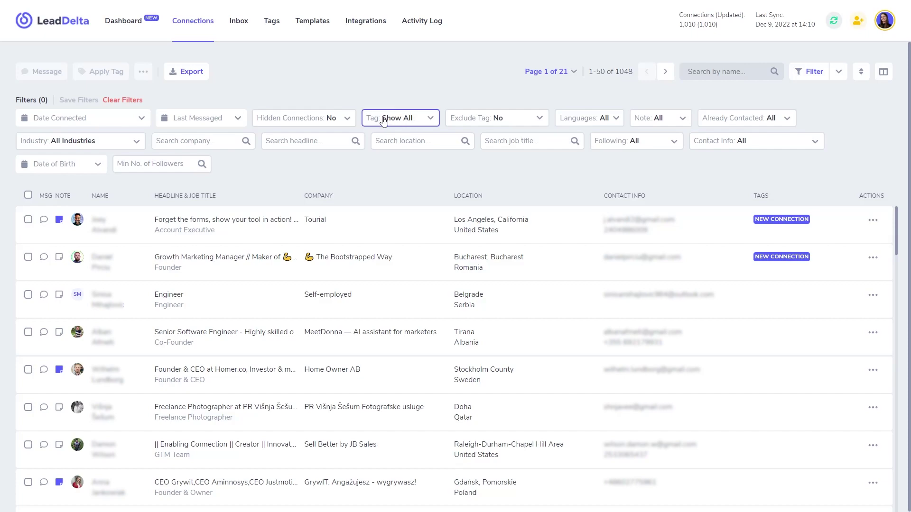
{"action": "left_click", "coordinate": [418, 118]}
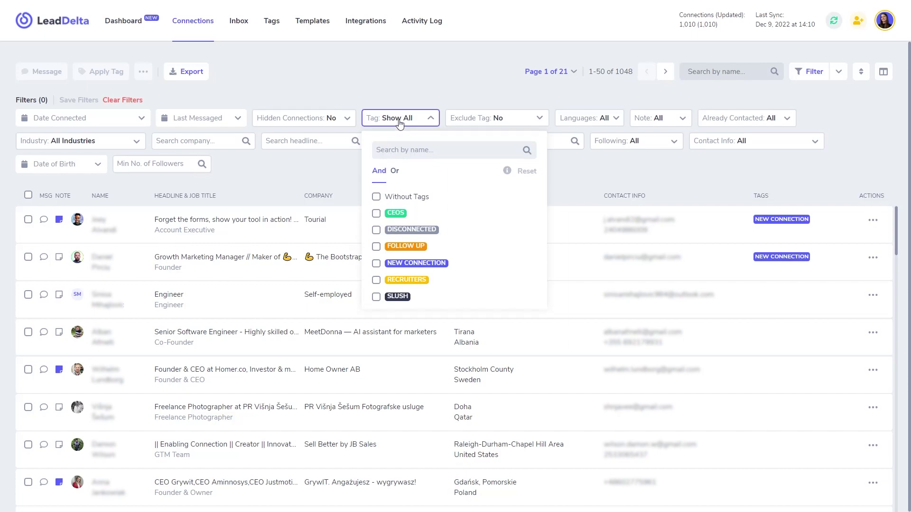
{"action": "left_click", "coordinate": [376, 213]}
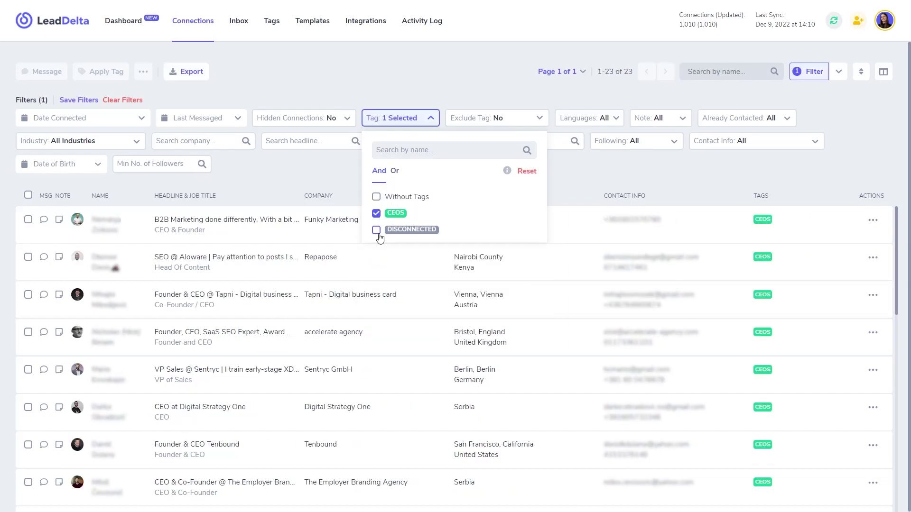
{"action": "left_click", "coordinate": [377, 230]}
{"action": "left_click", "coordinate": [376, 230]}
{"action": "left_click", "coordinate": [376, 213]}
Step: Look at the tags available for exclusion from the connections list, then hide the filters
{"action": "left_click", "coordinate": [464, 119]}
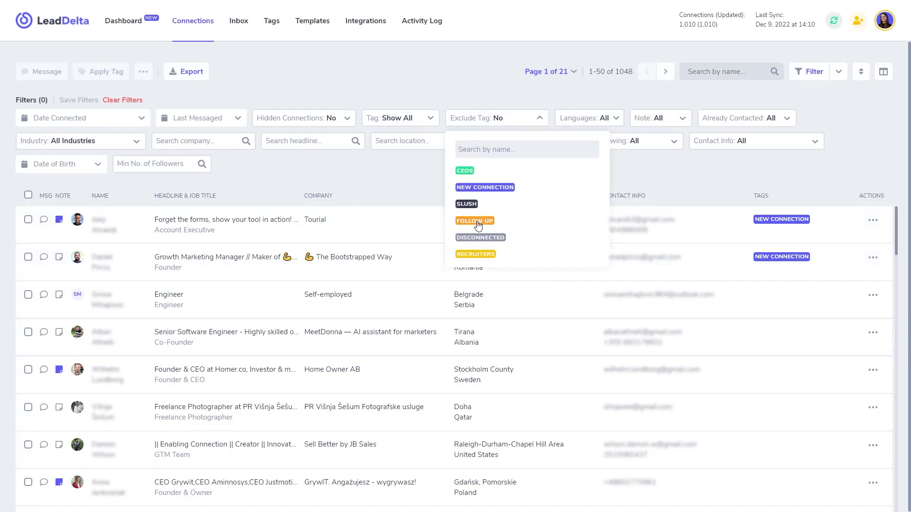
{"action": "left_click", "coordinate": [492, 121]}
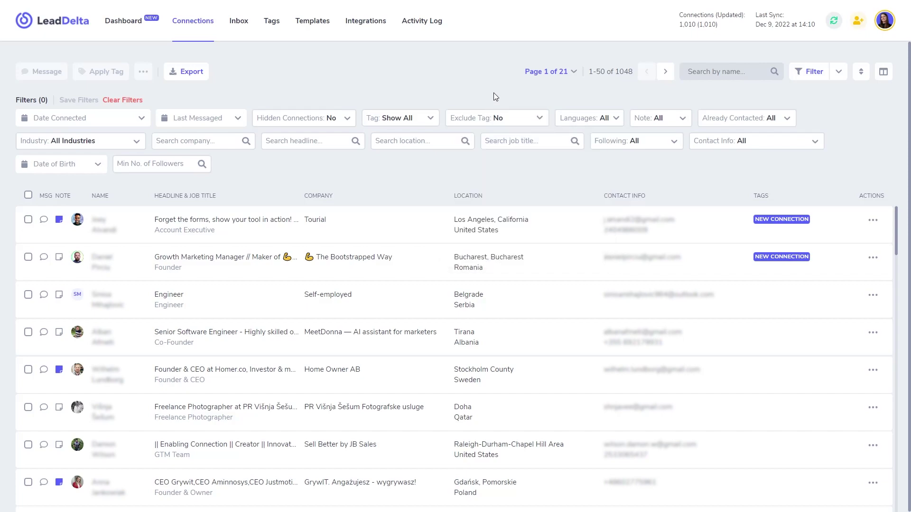
{"action": "left_click", "coordinate": [820, 76]}
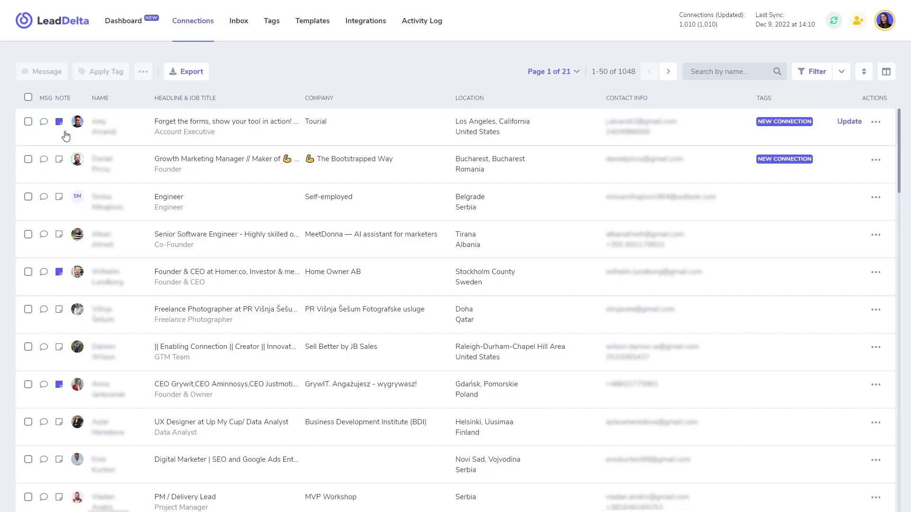
Step: Add two separate notes to the second connection: "new note" and "note no 2"
{"action": "left_click", "coordinate": [59, 160]}
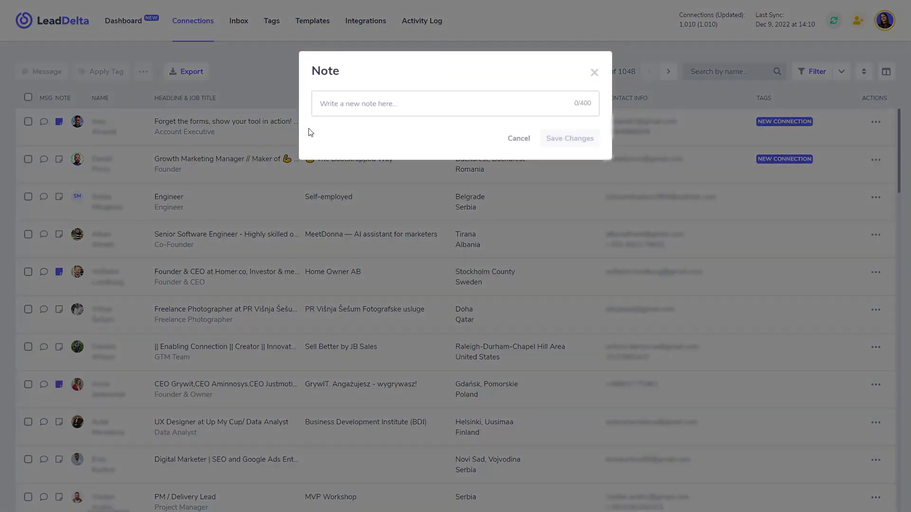
{"action": "left_click", "coordinate": [359, 108]}
{"action": "type", "text": "new note"}
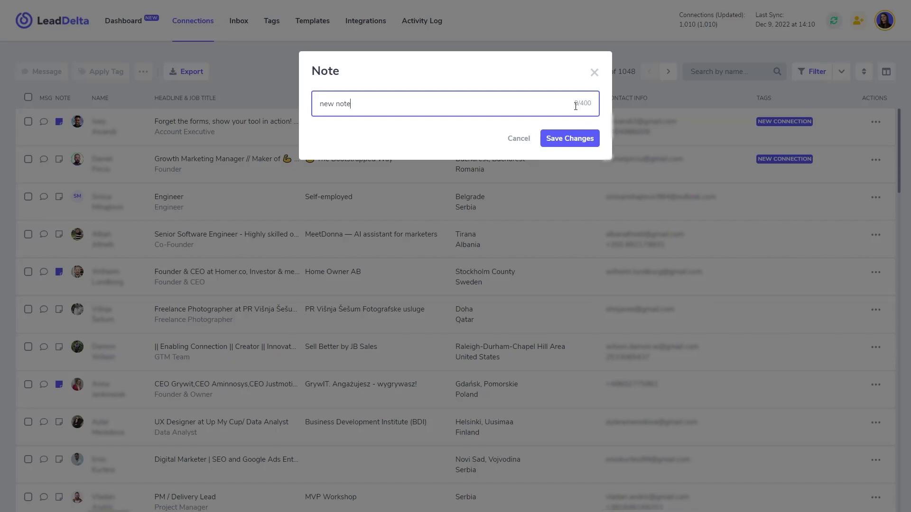
{"action": "left_click_drag", "start_coordinate": [574, 104], "coordinate": [589, 105]}
{"action": "left_click", "coordinate": [564, 103]}
{"action": "left_click", "coordinate": [580, 139]}
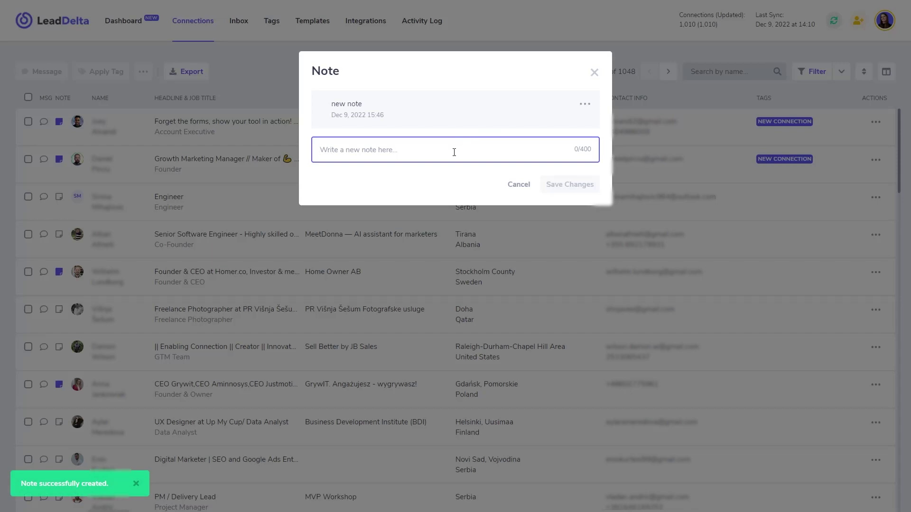
{"action": "type", "text": "note no 2"}
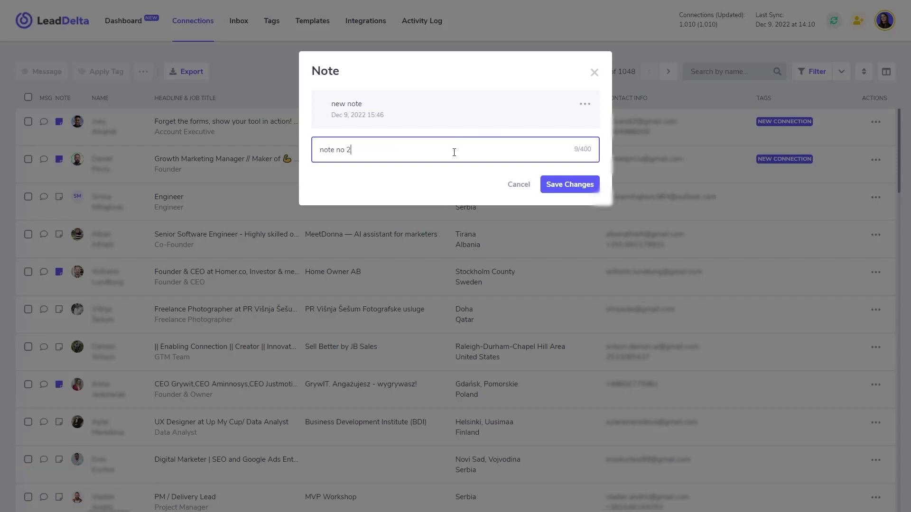
{"action": "left_click", "coordinate": [573, 186]}
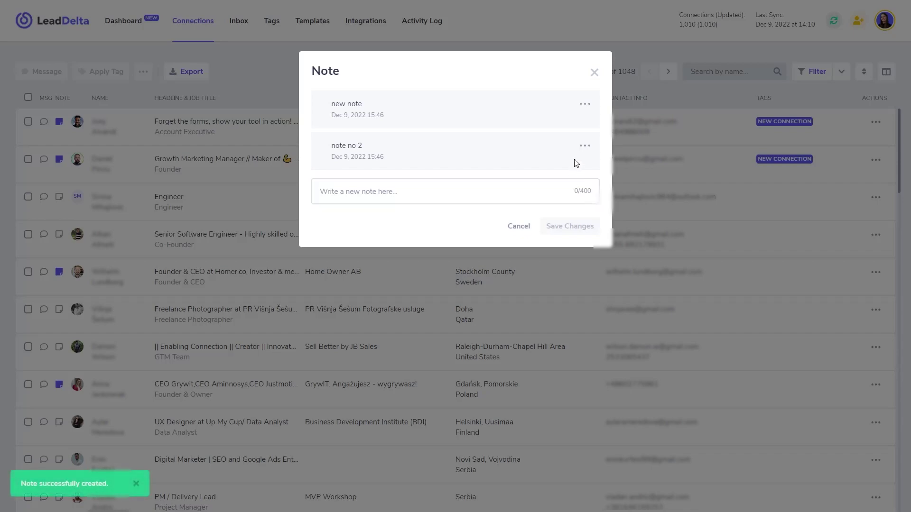
Step: Look at the options available for the "new note" entry, then close the second connection's notes
{"action": "left_click", "coordinate": [584, 104]}
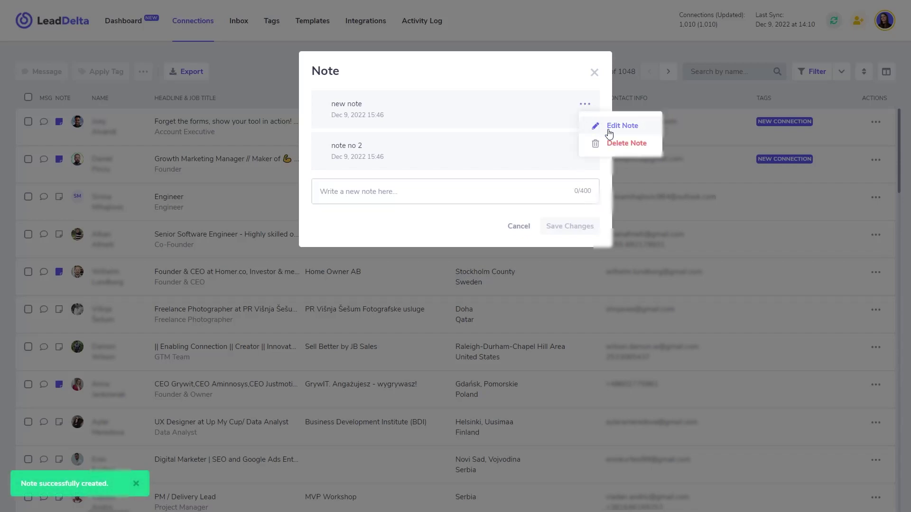
{"action": "left_click", "coordinate": [594, 73]}
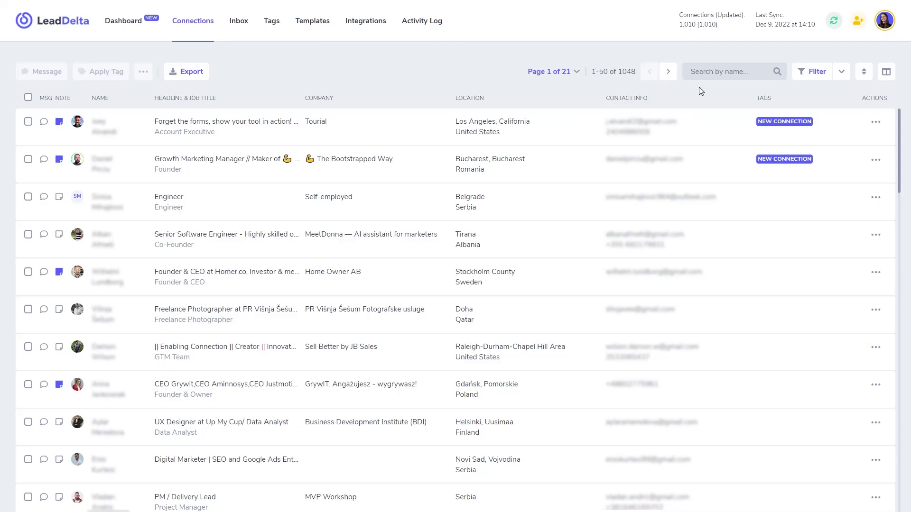
Step: Show the connection filters and set the Note filter to Search
{"action": "left_click", "coordinate": [795, 78]}
{"action": "left_click", "coordinate": [657, 118]}
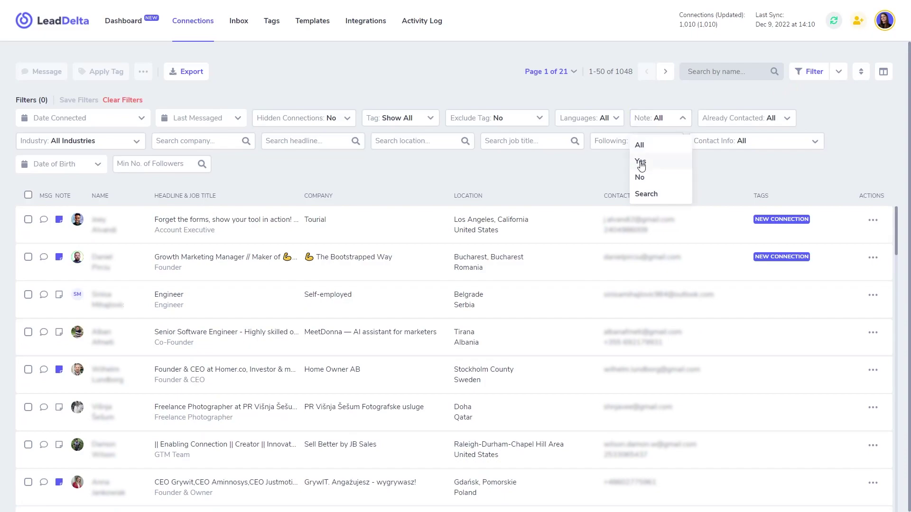
{"action": "left_click", "coordinate": [649, 198]}
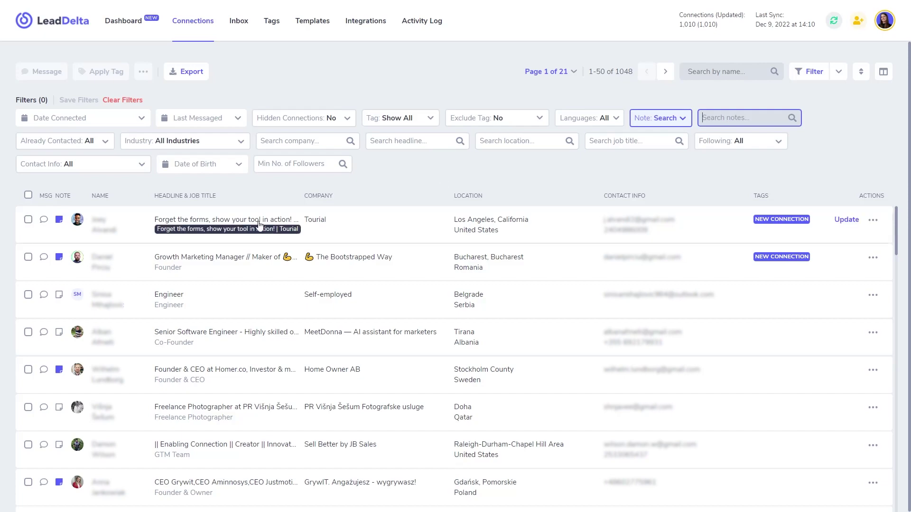
Step: Examine the notes in the first connection's profile details, then close the details
{"action": "left_click", "coordinate": [125, 223]}
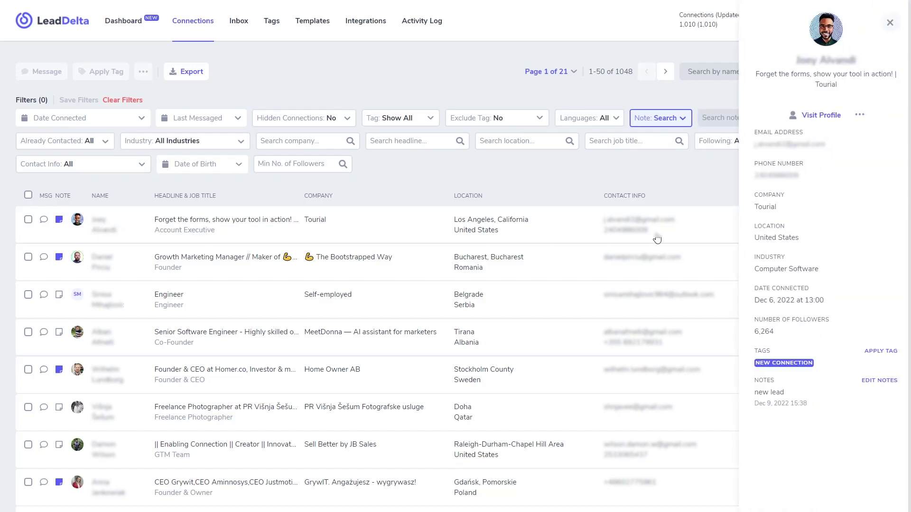
{"action": "left_click_drag", "start_coordinate": [786, 393], "coordinate": [752, 380]}
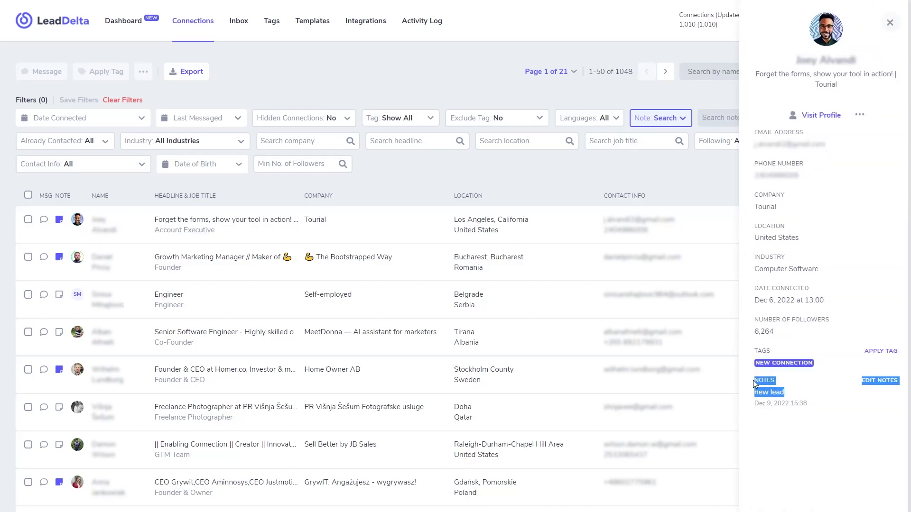
{"action": "left_click", "coordinate": [818, 407]}
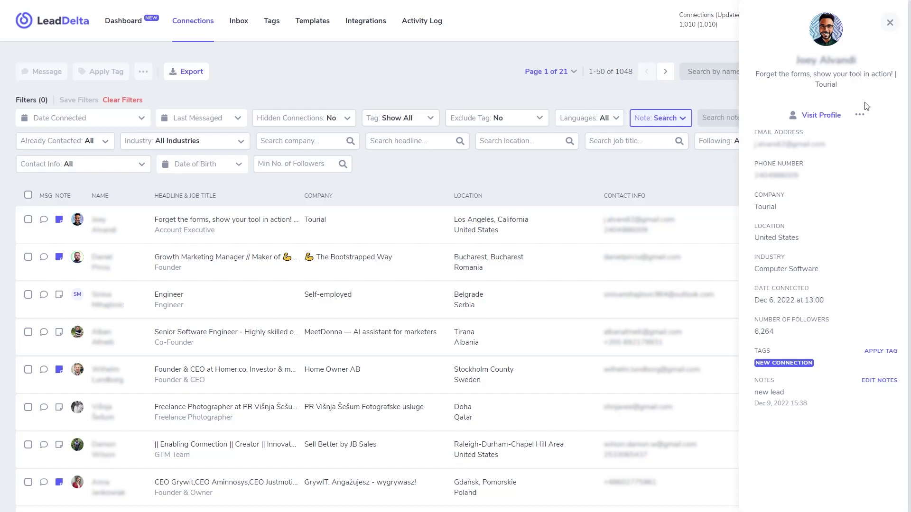
{"action": "left_click", "coordinate": [890, 23]}
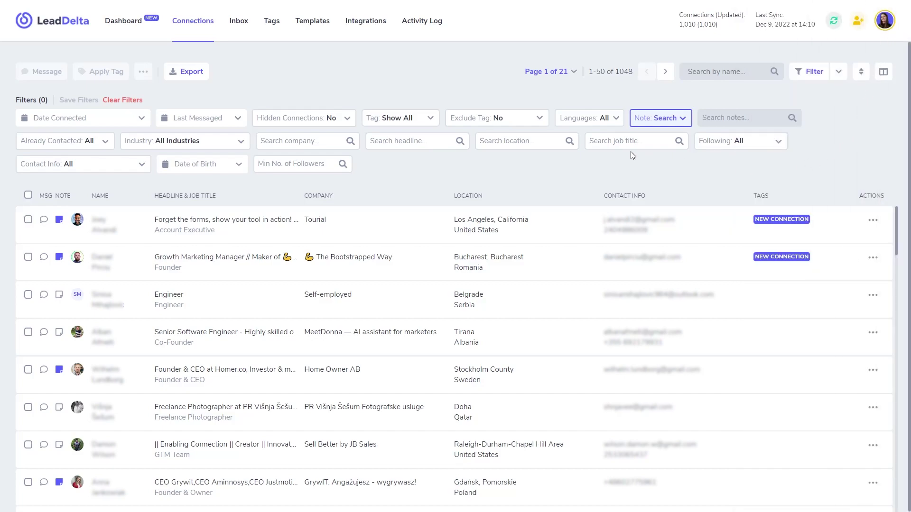